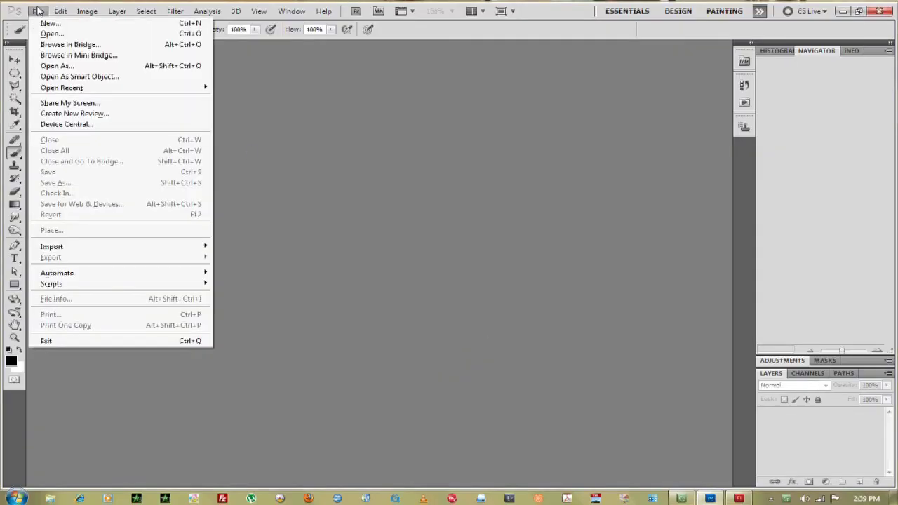
# Create a new 1280×720 pixel document with a white background
pyautogui.click(40, 21)
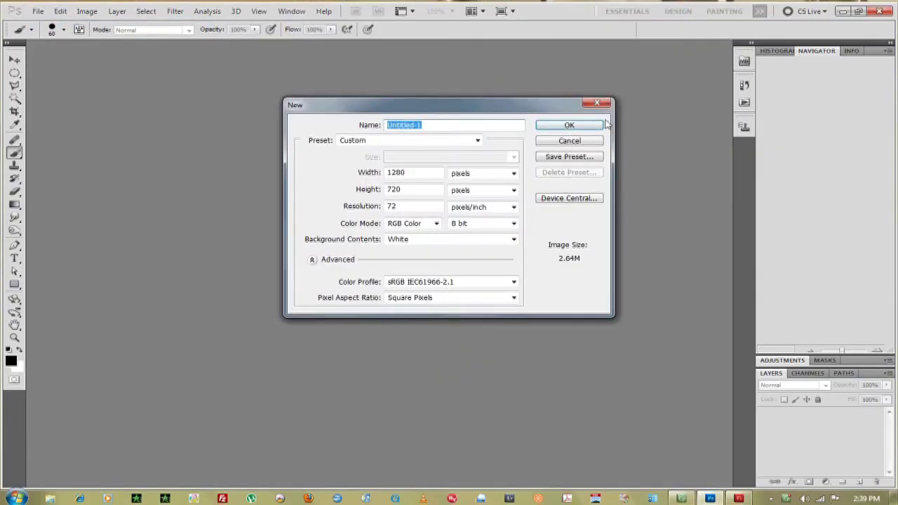
pyautogui.click(569, 125)
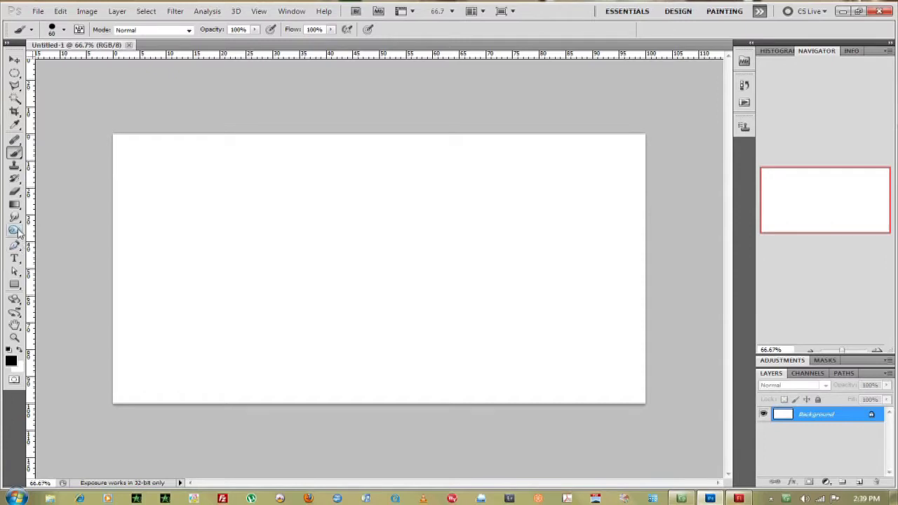
# Keep black as the foreground colour, add empty Layer 1, and hide the Background layer
pyautogui.click(12, 191)
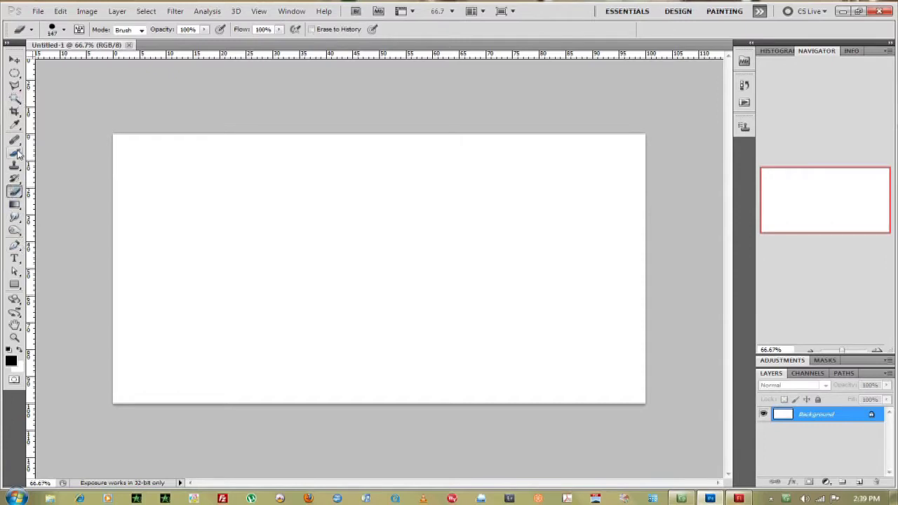
pyautogui.click(15, 152)
pyautogui.click(14, 364)
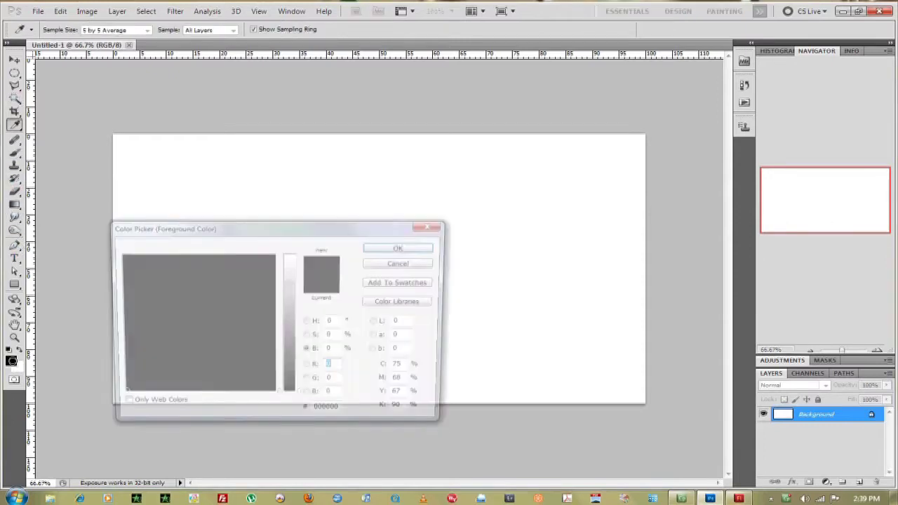
pyautogui.click(399, 245)
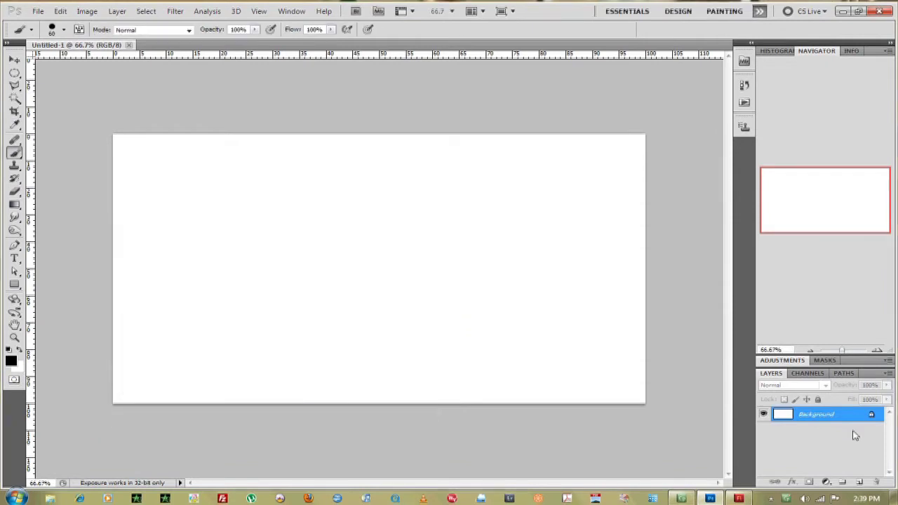
pyautogui.hotkey('ctrl', 'shift', 'alt', 'n')
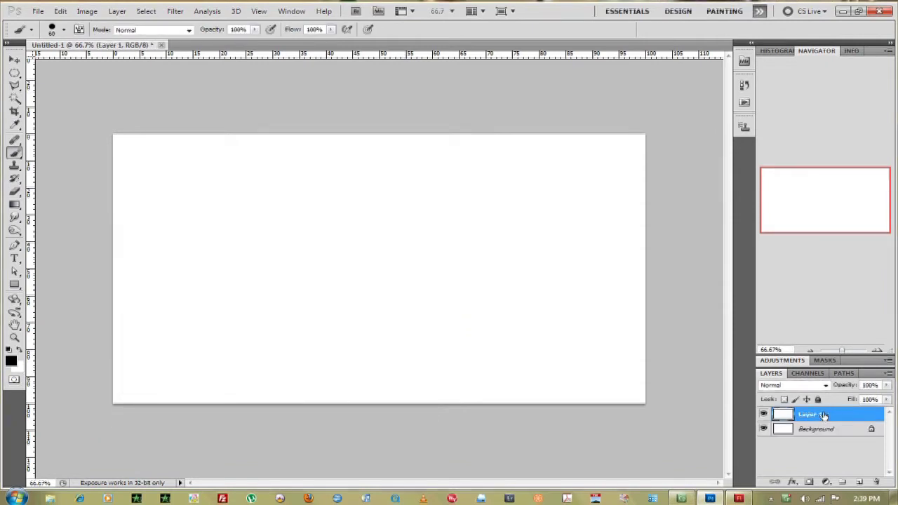
pyautogui.click(765, 429)
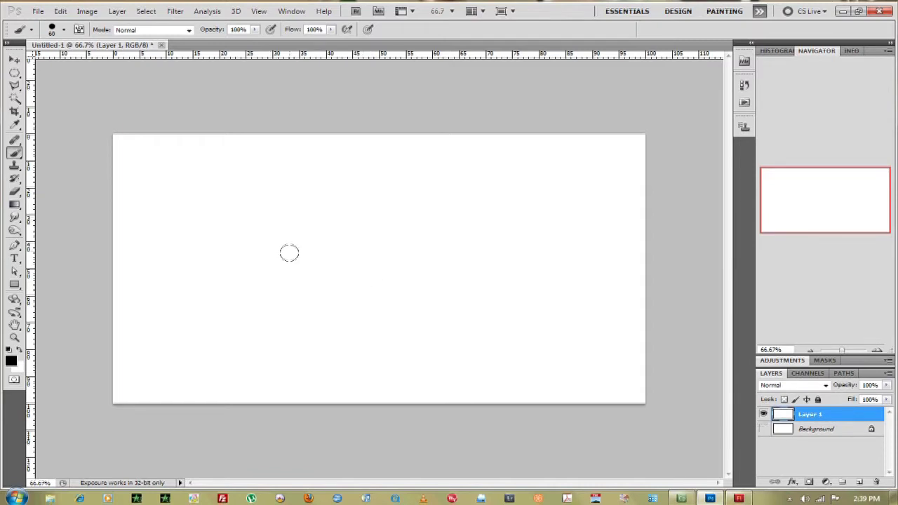
# Set the brush to size 10 and draw straight zigzag lines for three front peaks
pyautogui.press('[')
pyautogui.press('[')
pyautogui.press('[')
pyautogui.press(']')
pyautogui.press('[')
pyautogui.click(209, 329)
pyautogui.keyDown('shift'); pyautogui.click(290, 189); pyautogui.keyUp('shift')
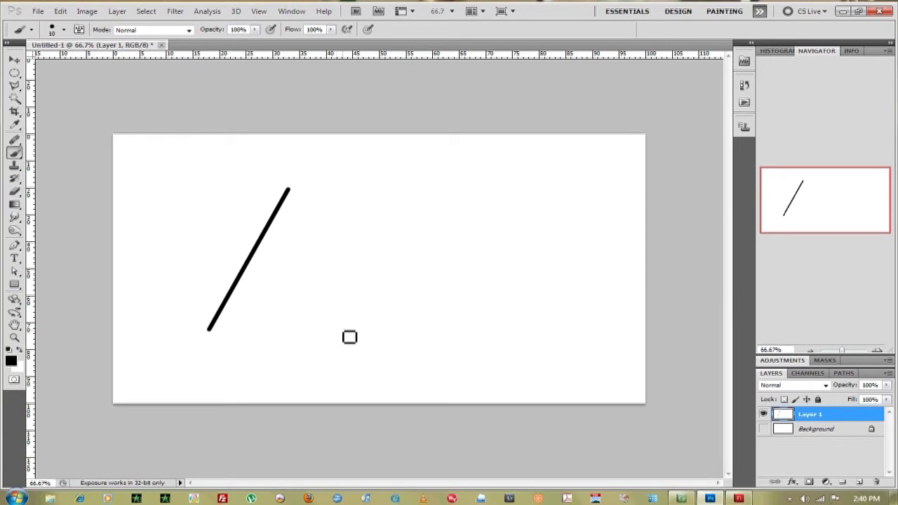
pyautogui.keyDown('shift'); pyautogui.click(346, 329); pyautogui.keyUp('shift')
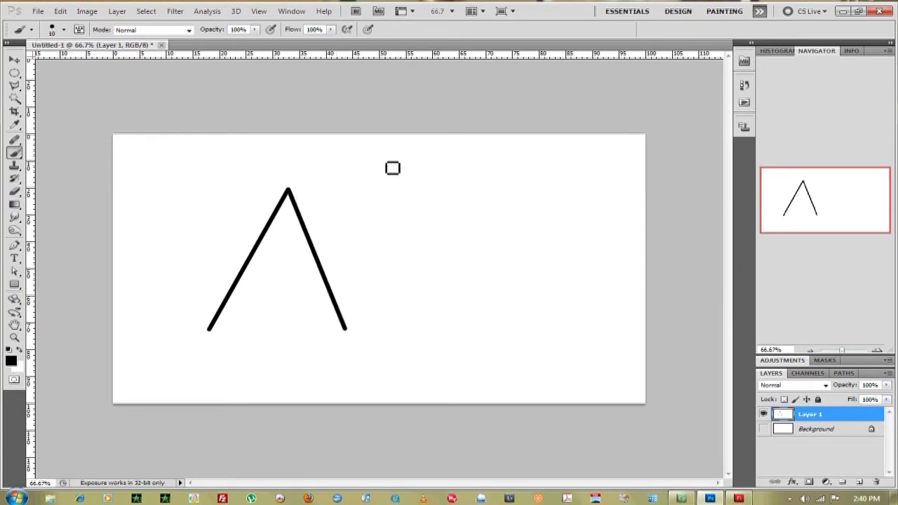
pyautogui.keyDown('shift'); pyautogui.click(385, 162); pyautogui.keyUp('shift')
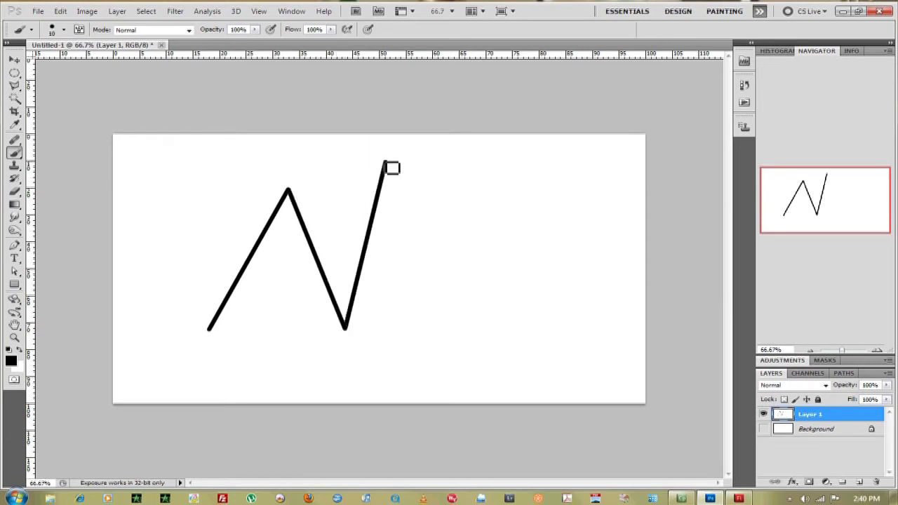
pyautogui.keyDown('shift'); pyautogui.click(436, 334); pyautogui.keyUp('shift')
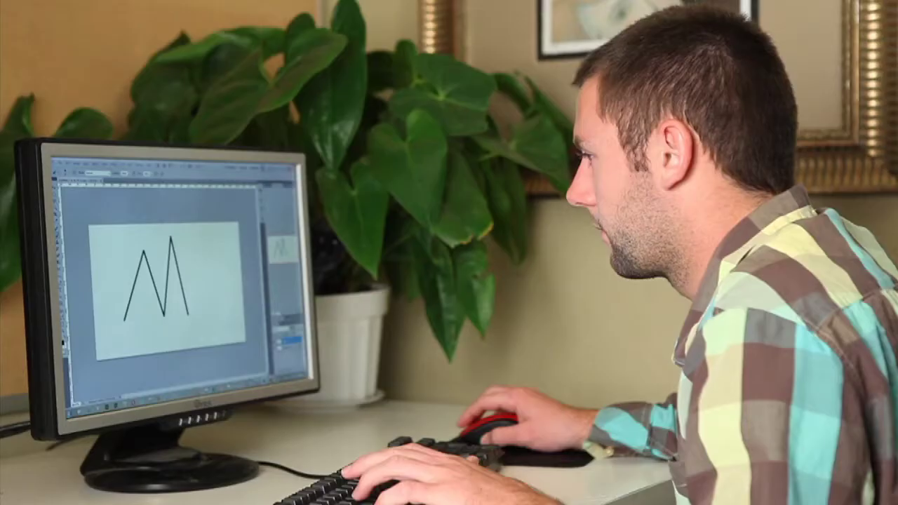
pyautogui.keyDown('shift'); pyautogui.click(201, 236); pyautogui.keyUp('shift')
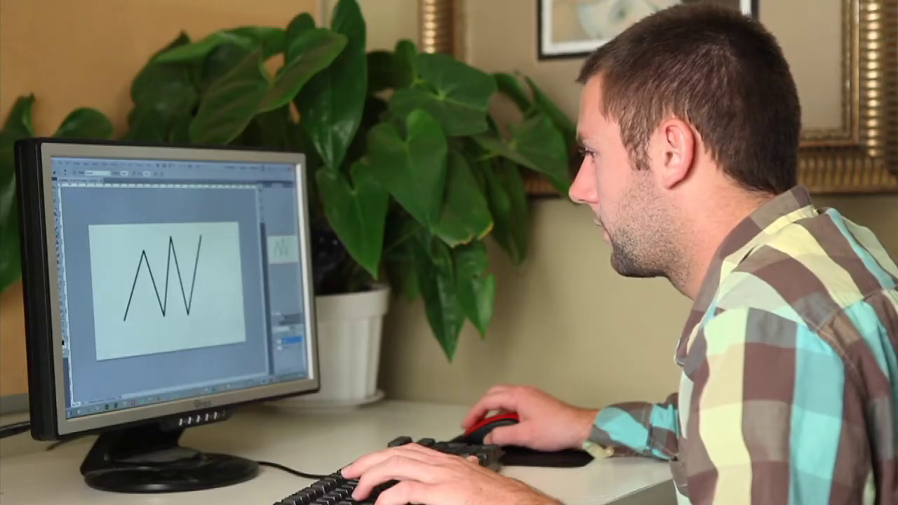
pyautogui.keyDown('shift'); pyautogui.click(216, 313); pyautogui.keyUp('shift')
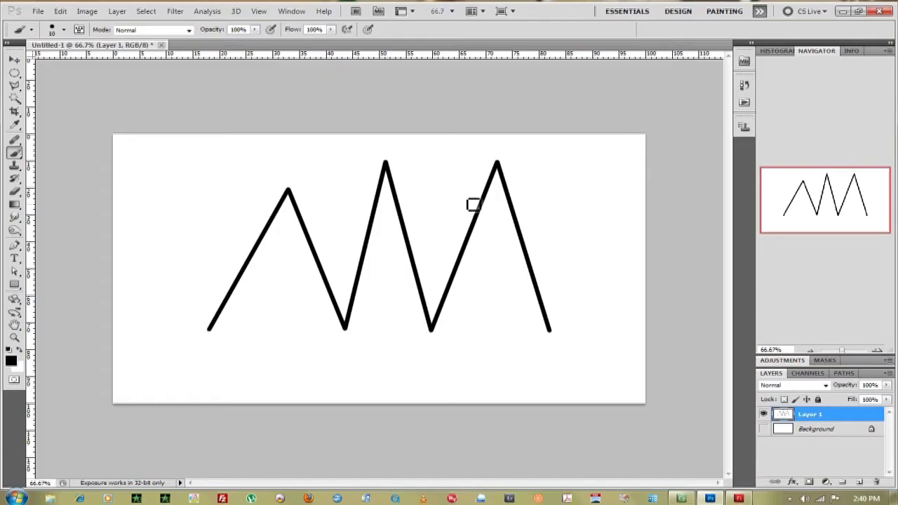
# Draw back ridges forming two smaller peaks between the front peaks
pyautogui.click(475, 214)
pyautogui.keyDown('shift'); pyautogui.click(437, 168); pyautogui.keyUp('shift')
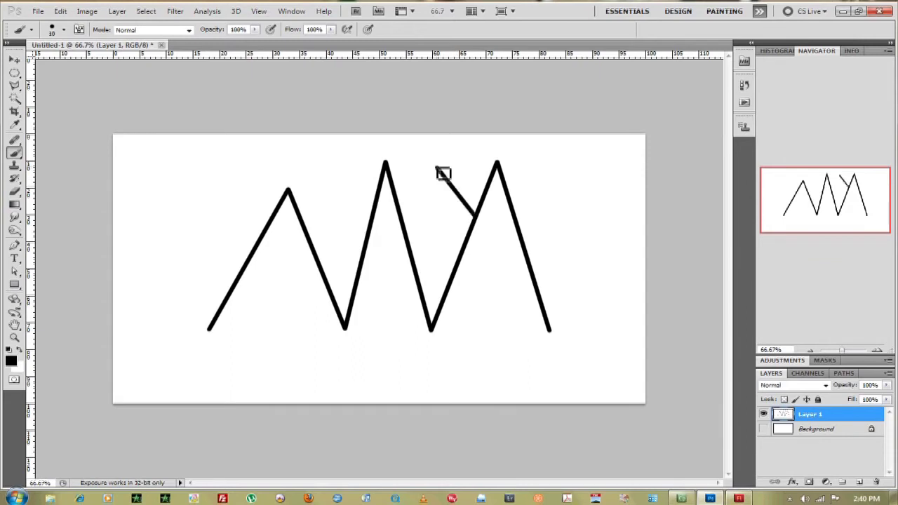
pyautogui.keyDown('shift'); pyautogui.click(399, 210); pyautogui.keyUp('shift')
pyautogui.keyDown('shift'); pyautogui.click(334, 171); pyautogui.keyUp('shift')
pyautogui.keyDown('shift'); pyautogui.click(302, 217); pyautogui.keyUp('shift')
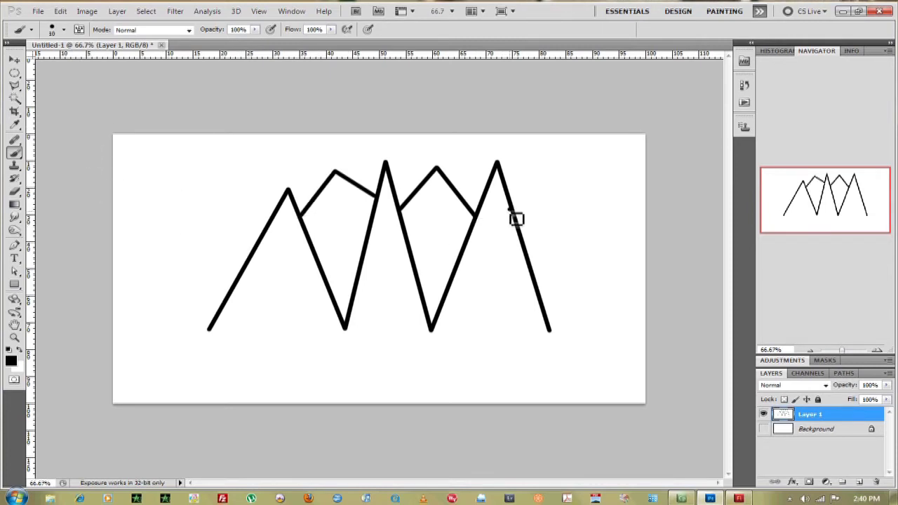
# Brush jagged snow lines under the peaks, from the rightmost peak to the leftmost
pyautogui.moveTo(510, 210); pyautogui.dragTo(489, 211)
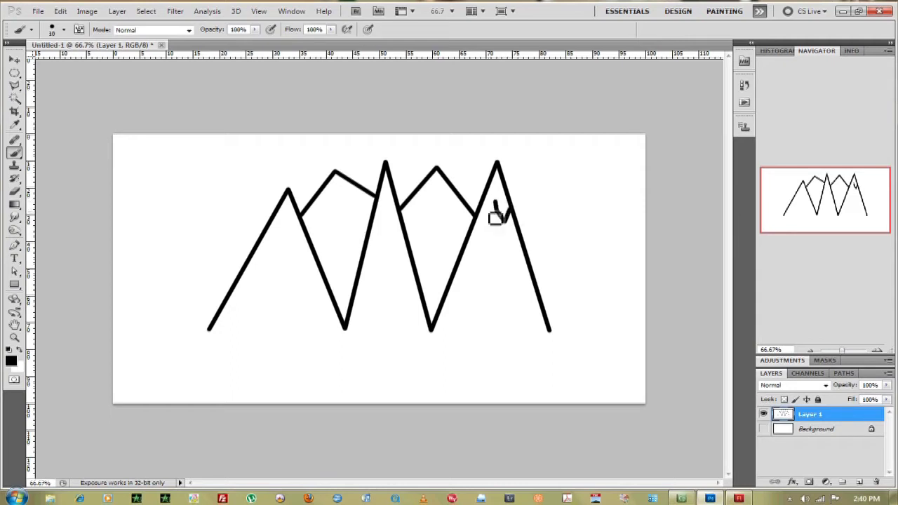
pyautogui.moveTo(487, 224); pyautogui.dragTo(477, 210)
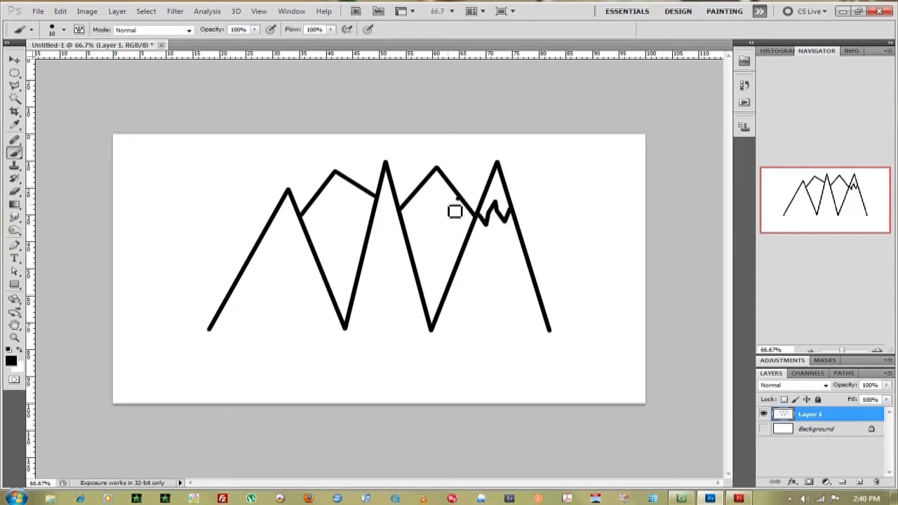
pyautogui.moveTo(460, 198)
pyautogui.mouseDown()
pyautogui.moveTo(381, 229)
pyautogui.moveTo(351, 200)
pyautogui.moveTo(335, 206)
pyautogui.moveTo(330, 196)
pyautogui.moveTo(321, 208)
pyautogui.mouseUp()
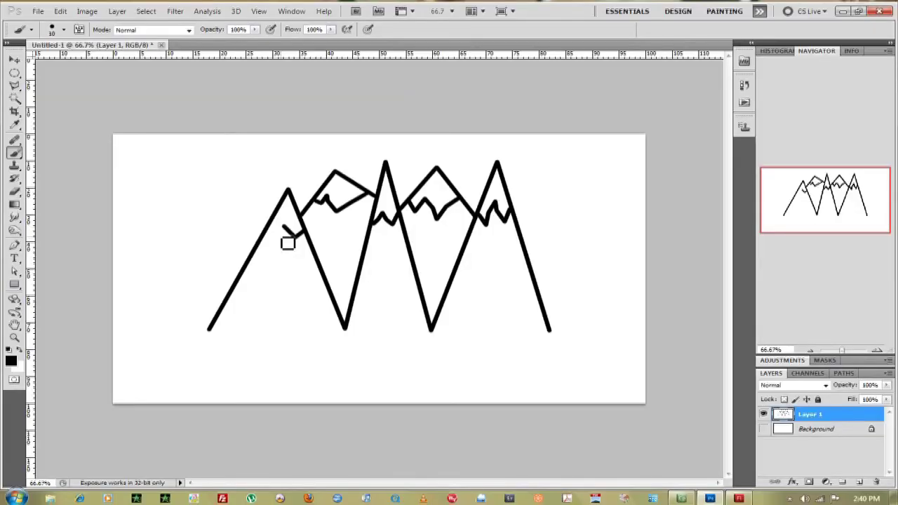
pyautogui.moveTo(286, 241)
pyautogui.mouseDown()
pyautogui.moveTo(267, 243)
pyautogui.moveTo(265, 234)
pyautogui.mouseUp()
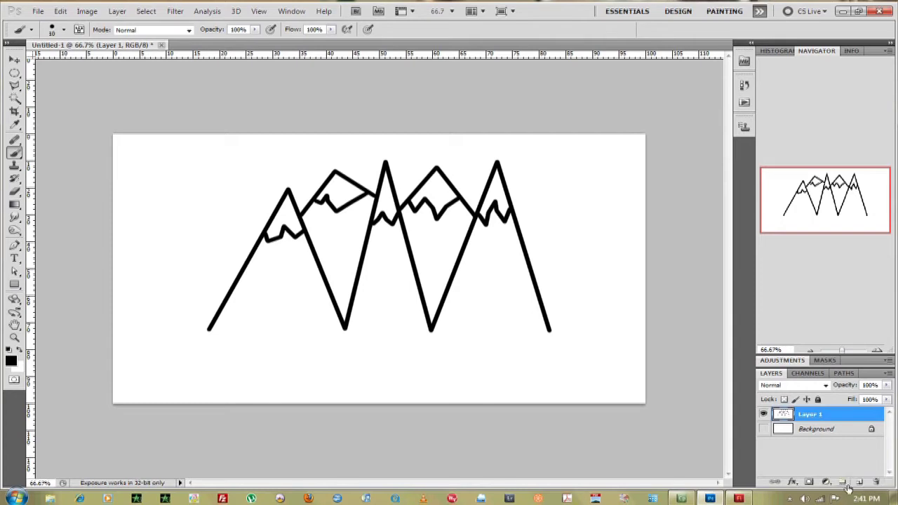
# Add new Layer 2 and fill it with a vertical white-to-black gradient
pyautogui.click(826, 482)
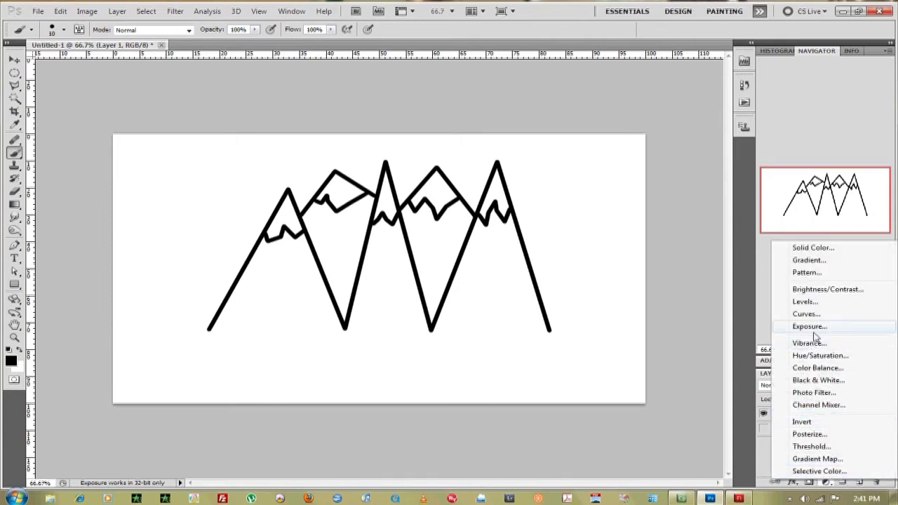
pyautogui.press('Escape')
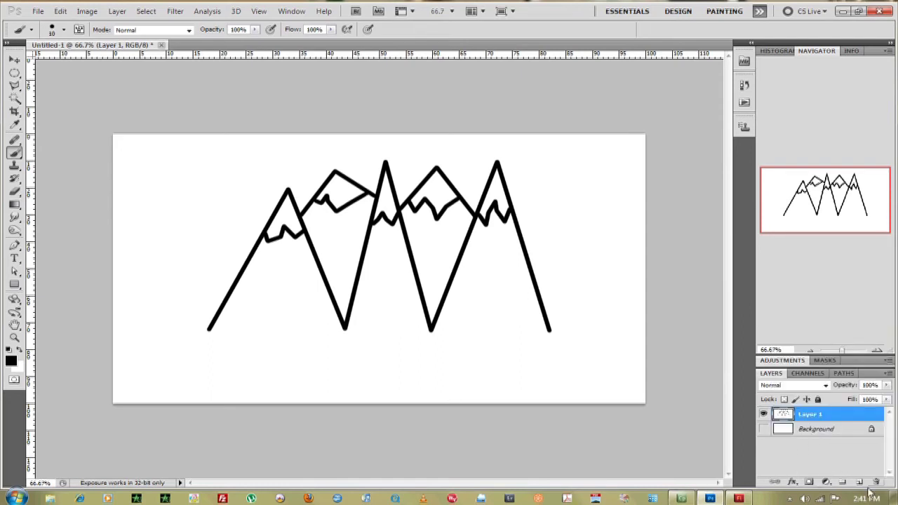
pyautogui.click(859, 483)
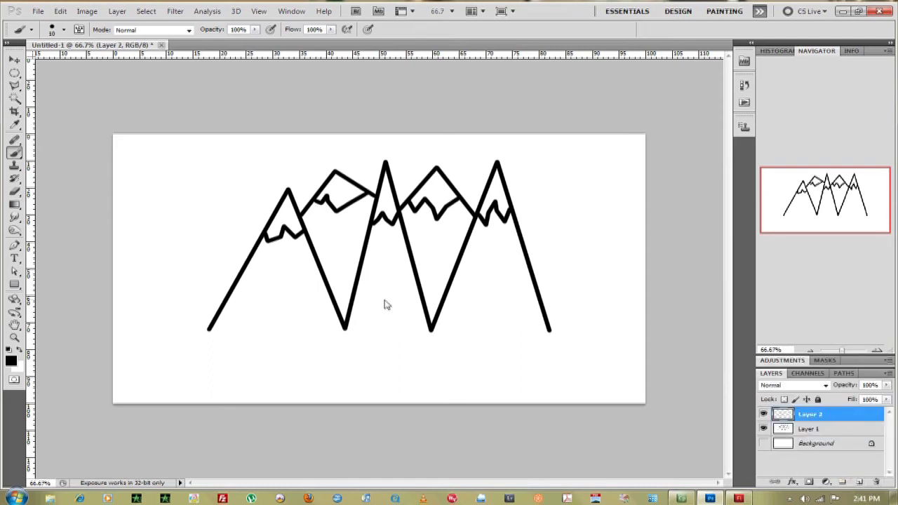
pyautogui.click(14, 204)
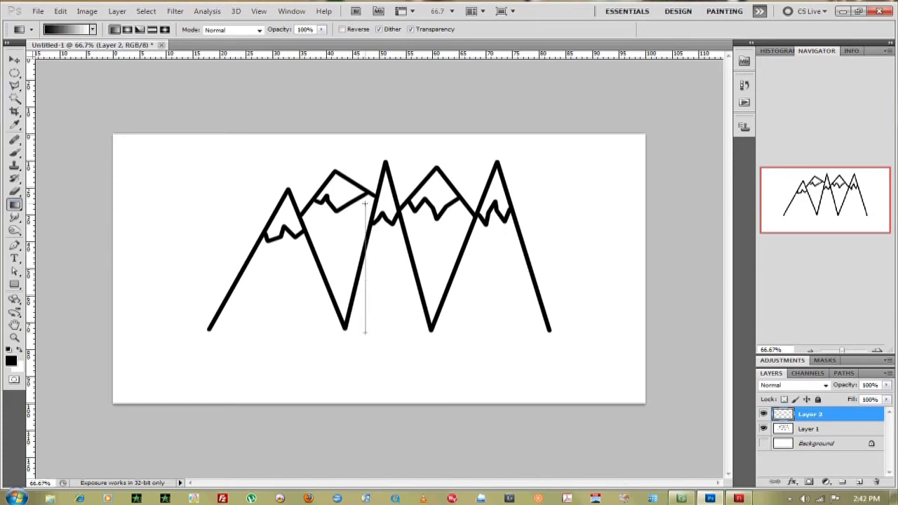
pyautogui.moveTo(366, 196); pyautogui.dragTo(373, 194)
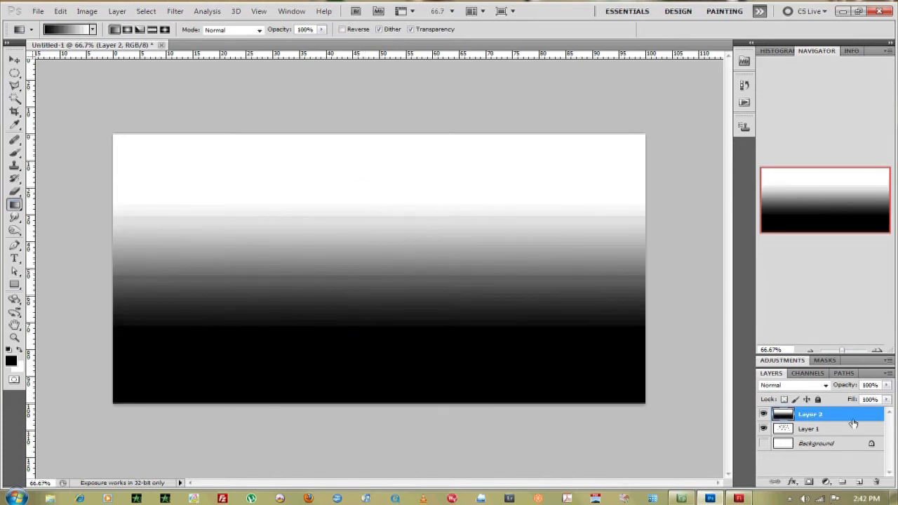
# Set Layer 2's opacity to 82% so the sketch shows through
pyautogui.moveTo(849, 390); pyautogui.dragTo(832, 388)
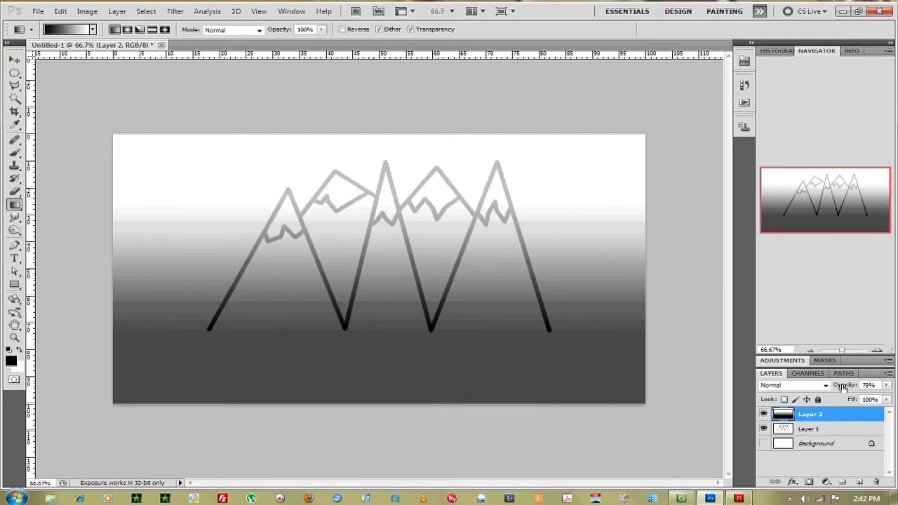
pyautogui.moveTo(844, 387); pyautogui.dragTo(845, 387)
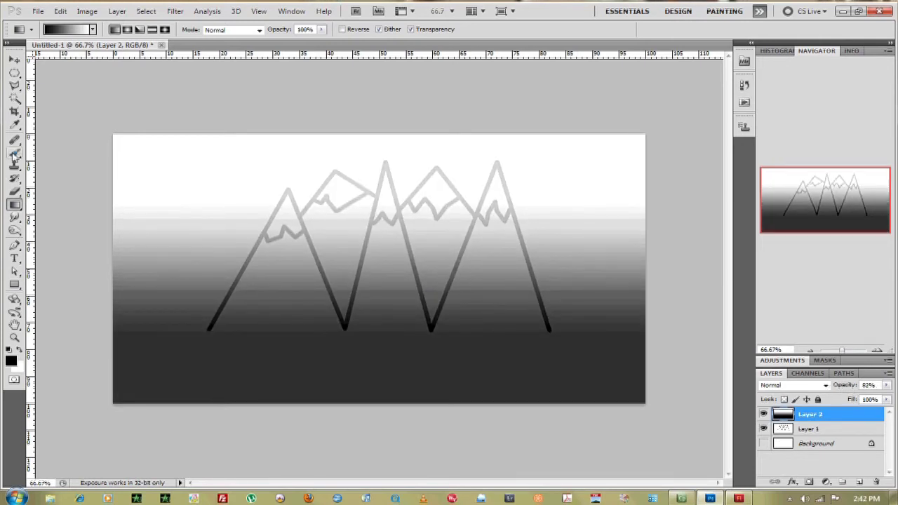
pyautogui.click(14, 154)
# Add a layer mask to Layer 2 and paint out the gradient right of and below the mountains
pyautogui.click(810, 481)
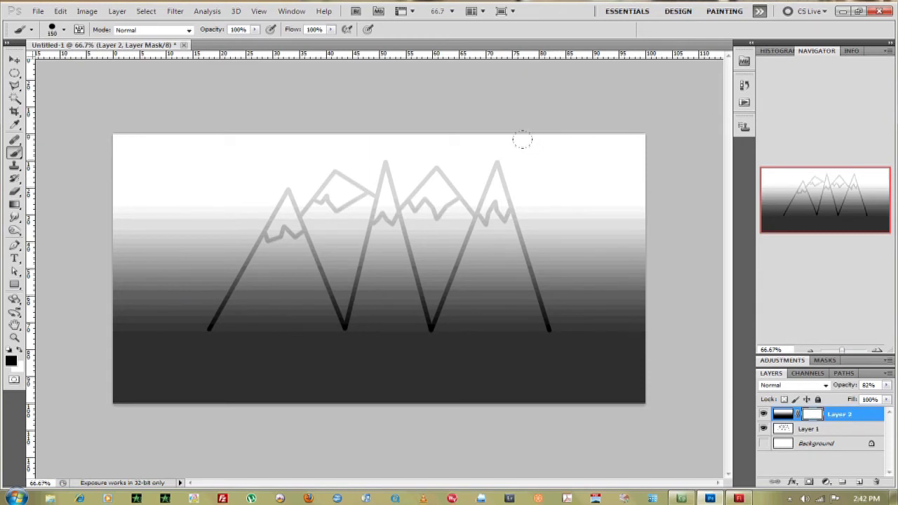
pyautogui.moveTo(557, 218); pyautogui.dragTo(565, 238)
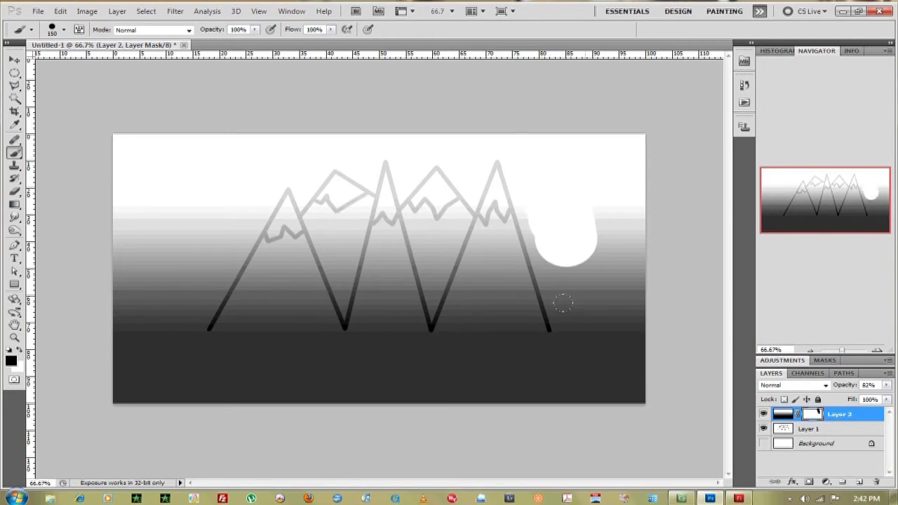
pyautogui.moveTo(561, 304); pyautogui.dragTo(555, 198)
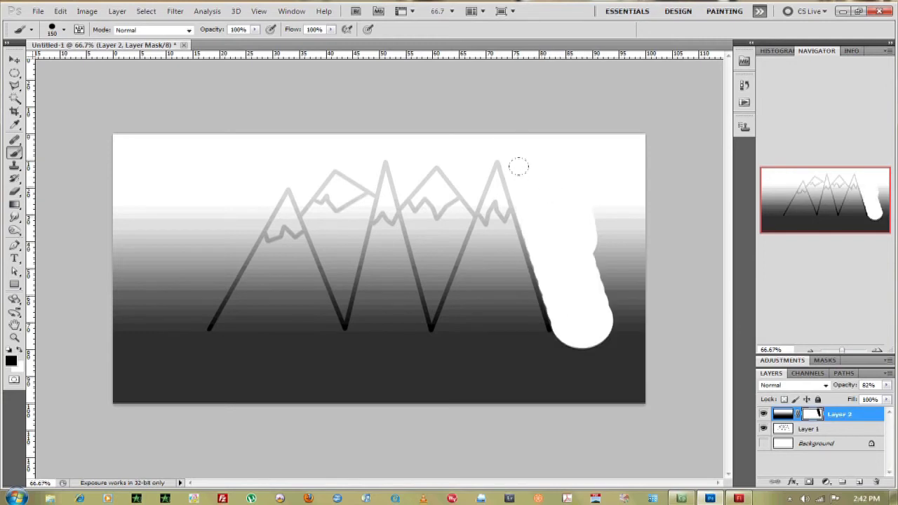
pyautogui.press('[')
pyautogui.moveTo(596, 233)
pyautogui.mouseDown()
pyautogui.moveTo(624, 194)
pyautogui.moveTo(594, 238)
pyautogui.moveTo(602, 204)
pyautogui.moveTo(604, 351)
pyautogui.moveTo(562, 365)
pyautogui.moveTo(140, 386)
pyautogui.mouseUp()
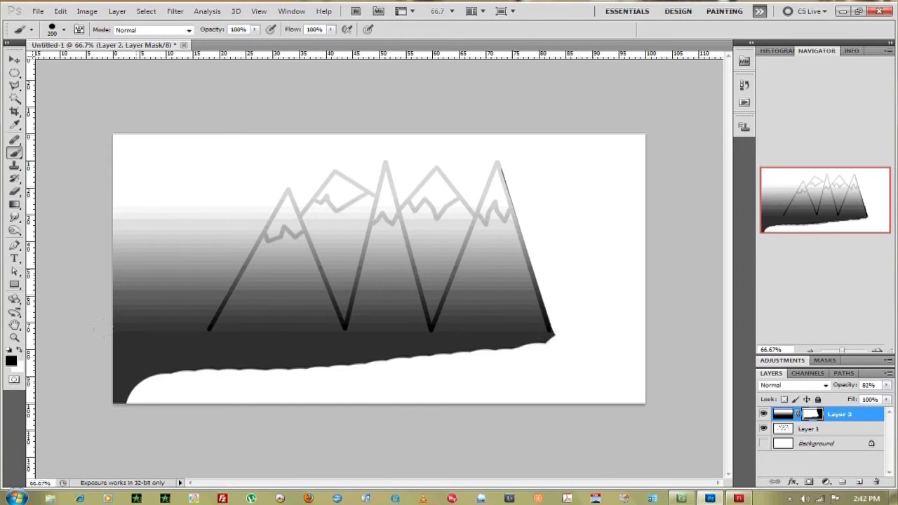
pyautogui.moveTo(120, 372); pyautogui.dragTo(555, 372)
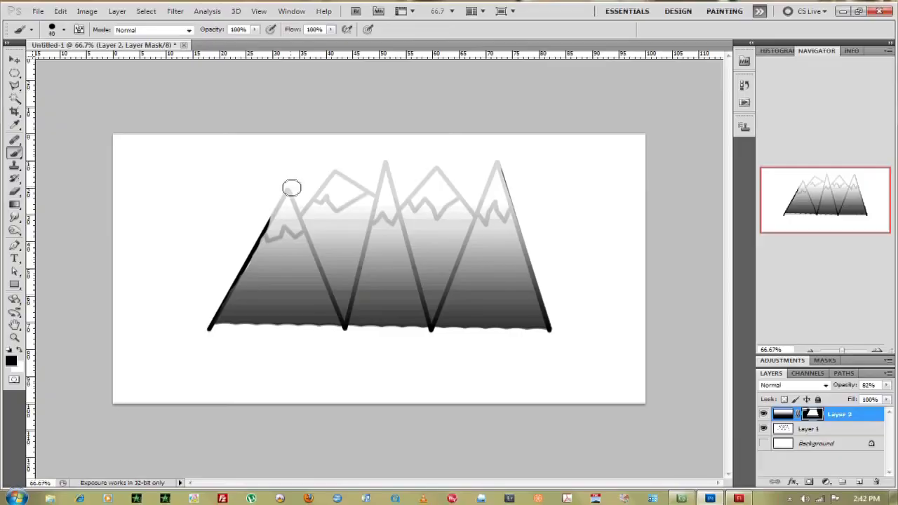
# Retrace the leftmost mountain's slopes in thicker straight black lines
pyautogui.press(']')
pyautogui.click(289, 192)
pyautogui.keyDown('shift'); pyautogui.click(212, 329); pyautogui.keyUp('shift')
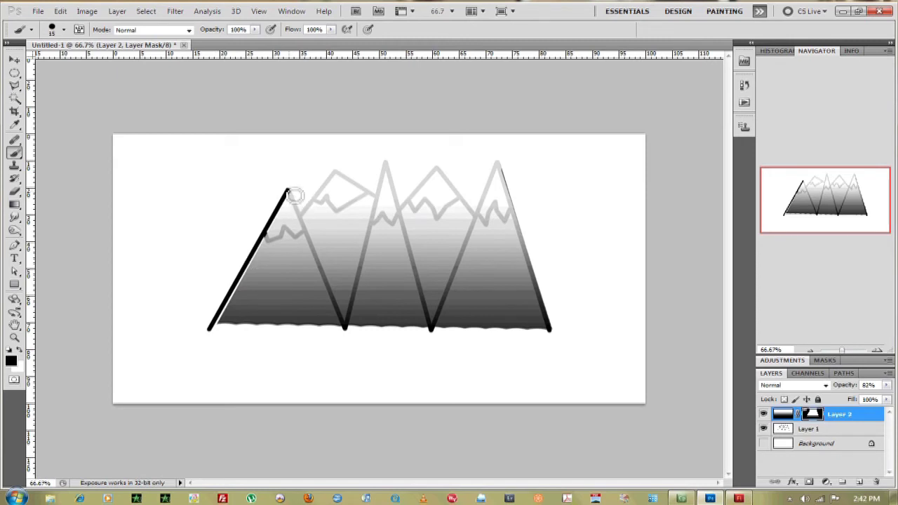
pyautogui.keyDown('shift'); pyautogui.click(345, 327); pyautogui.keyUp('shift')
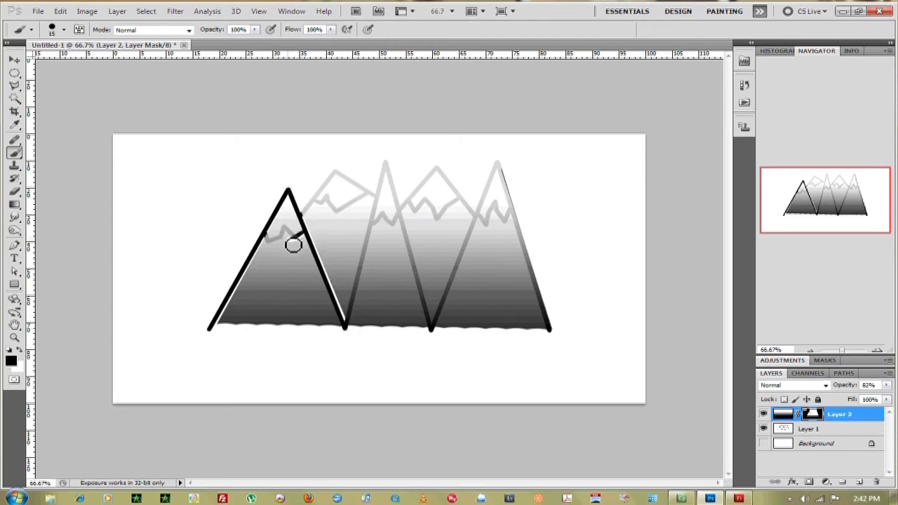
# Paint the leftmost mountain's zigzag snow line and whiten its snow cap with a doubled brush
pyautogui.moveTo(290, 235); pyautogui.dragTo(277, 242)
pyautogui.press(']')
pyautogui.press(']')
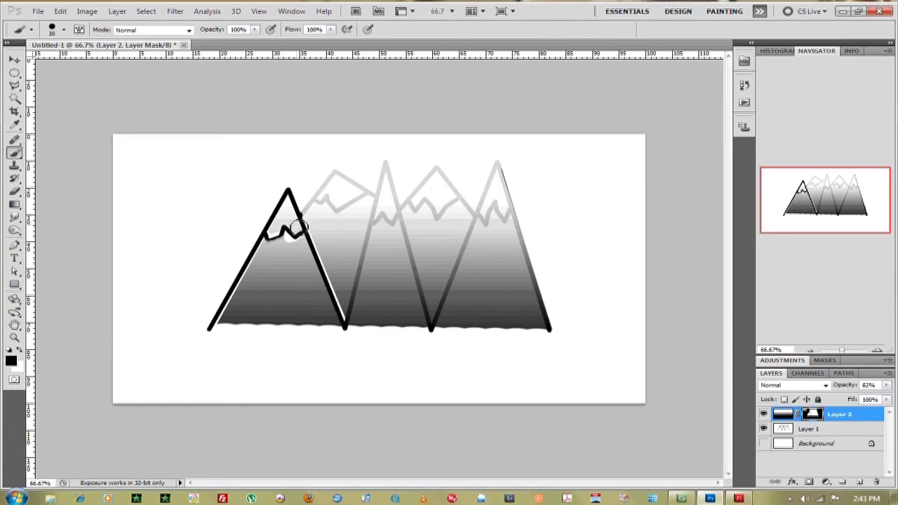
pyautogui.moveTo(294, 223); pyautogui.dragTo(275, 228)
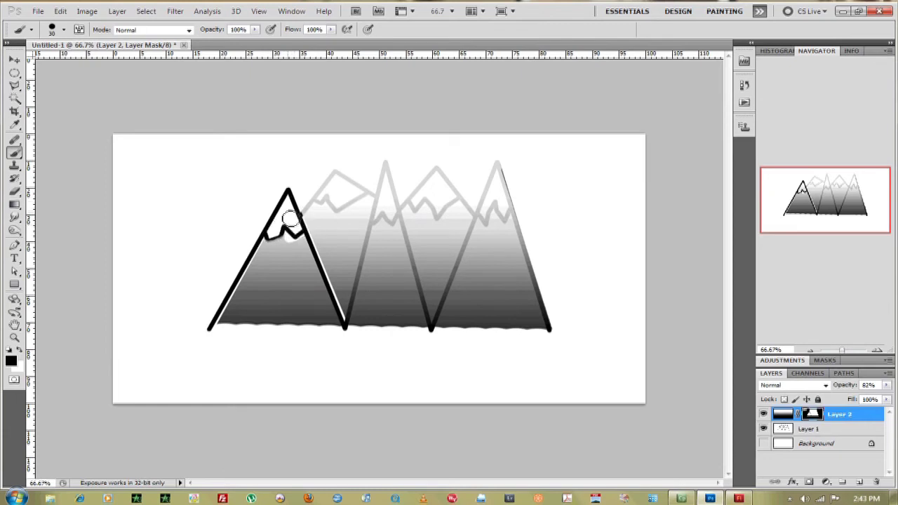
pyautogui.press('x')
pyautogui.press('x')
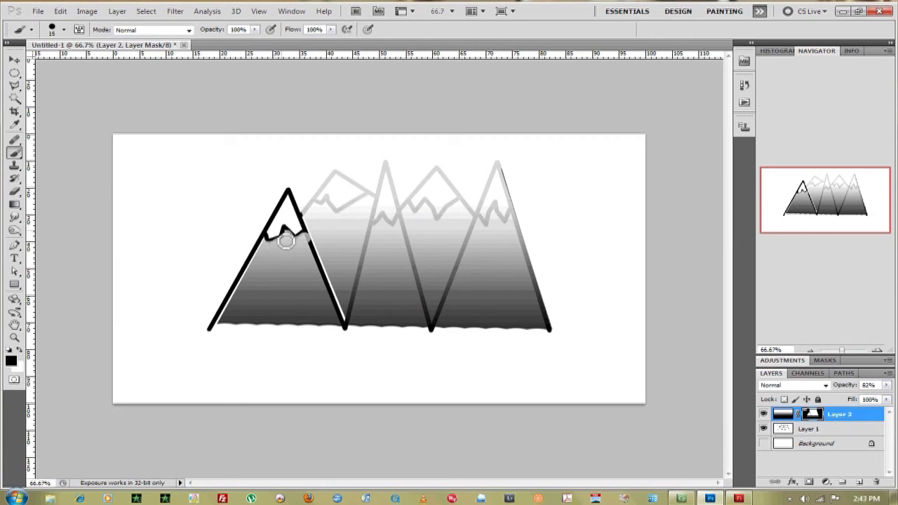
# Lower the brush hardness for a soft-edged brush
pyautogui.rightClick(280, 240)
pyautogui.moveTo(305, 283); pyautogui.dragTo(288, 282)
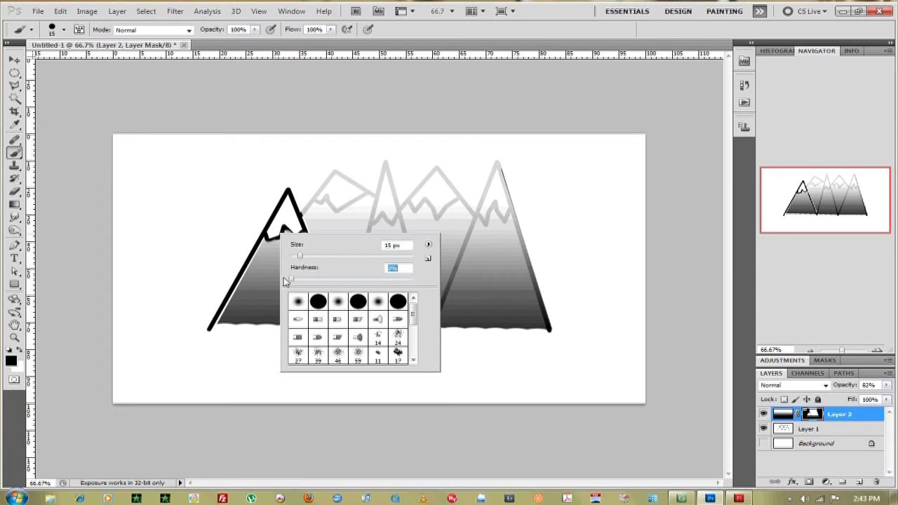
pyautogui.press('Return')
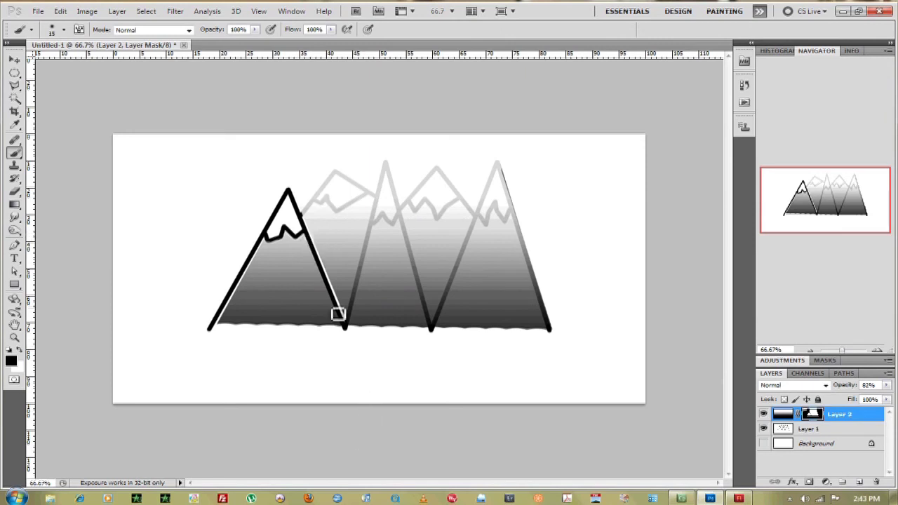
# Swap colours and paint along the leftmost mountain's base to fill the wavy light gap
pyautogui.press('x')
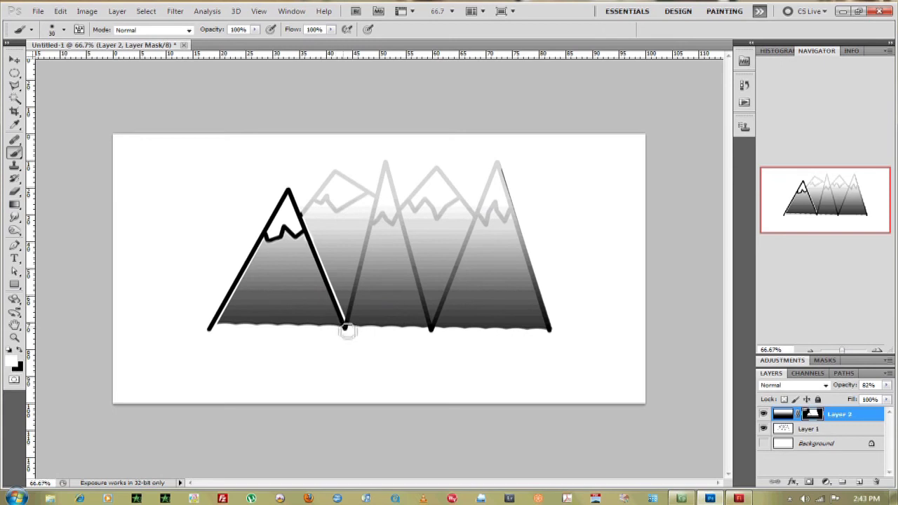
pyautogui.keyDown('shift'); pyautogui.click(218, 334); pyautogui.keyUp('shift')
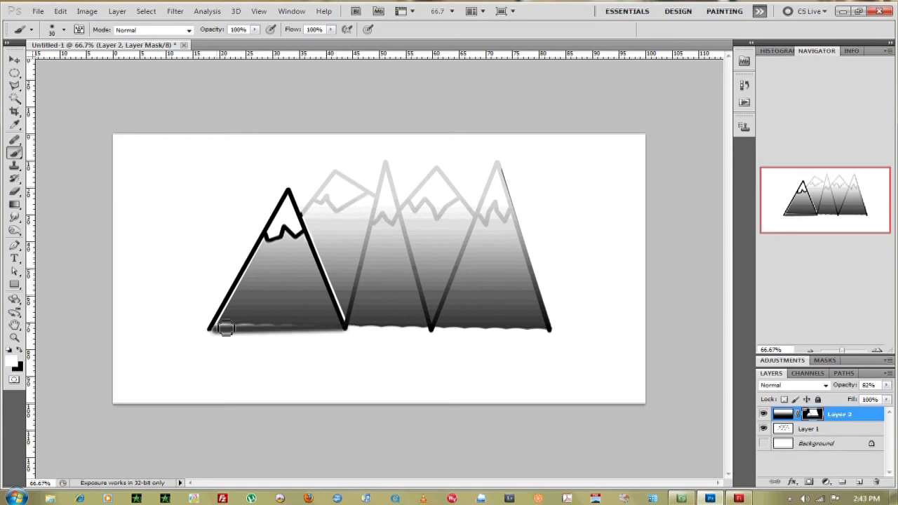
pyautogui.moveTo(223, 332); pyautogui.dragTo(304, 328)
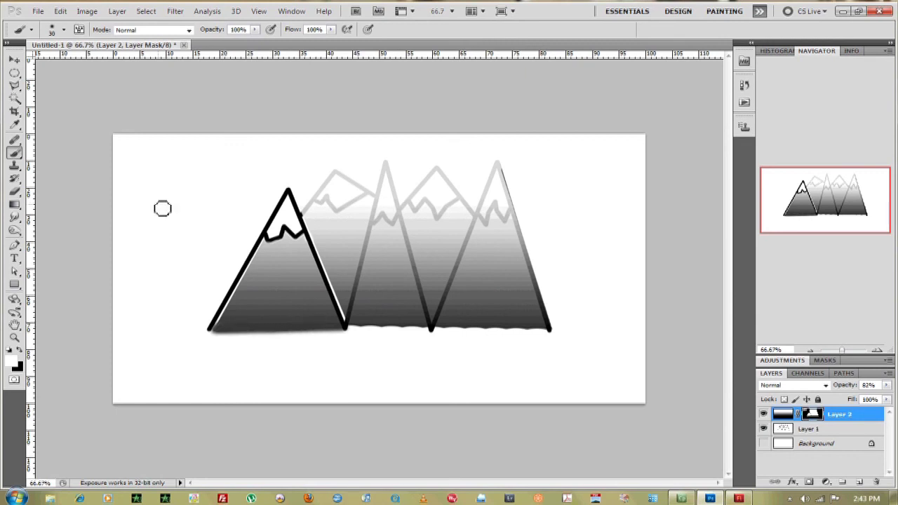
pyautogui.click(39, 9)
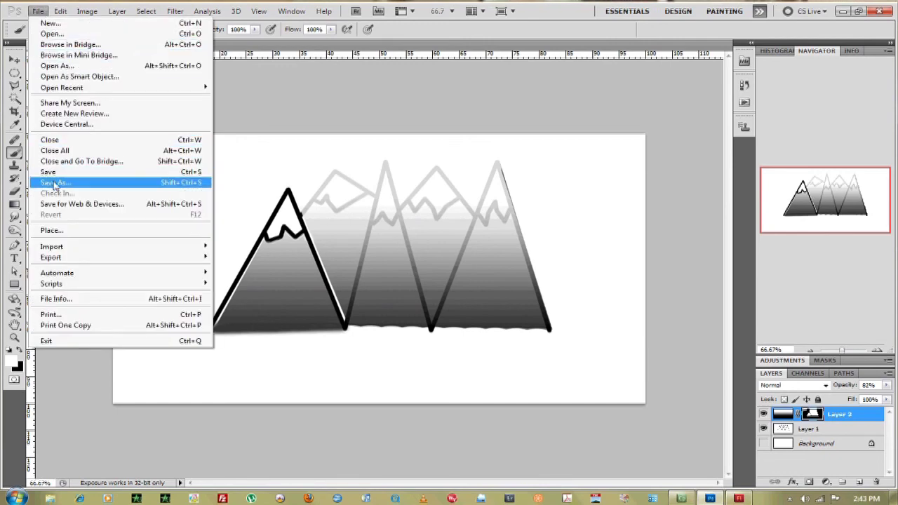
# Open Save As, offering Untitled-1.psd in Photoshop format with layers
pyautogui.click(56, 183)
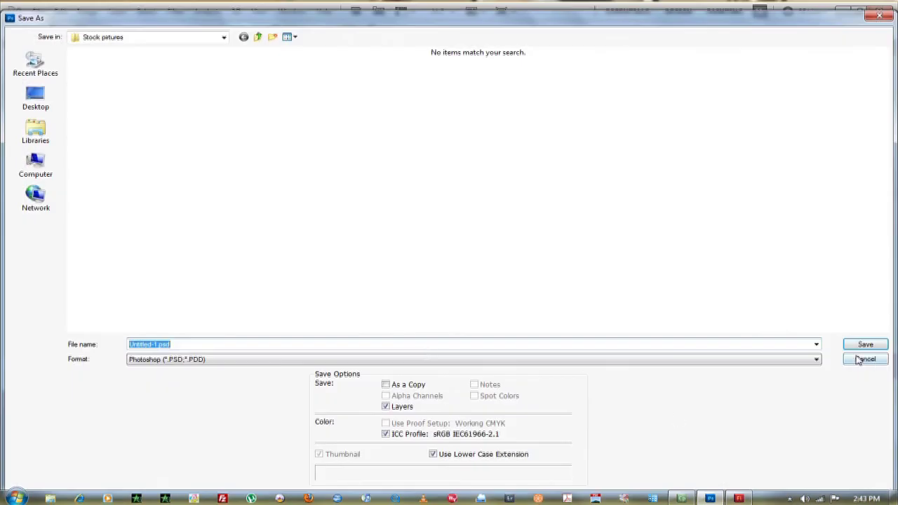